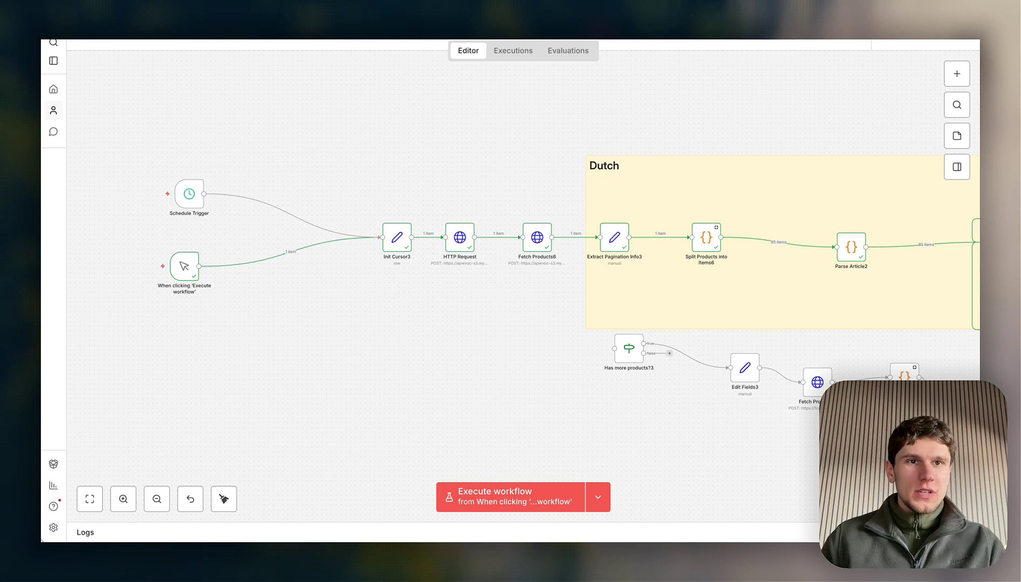
# - Open the published Shopify SEO translator video from its YouTube Studio details page, pause it and look over its description
pyautogui.click(305, 39)
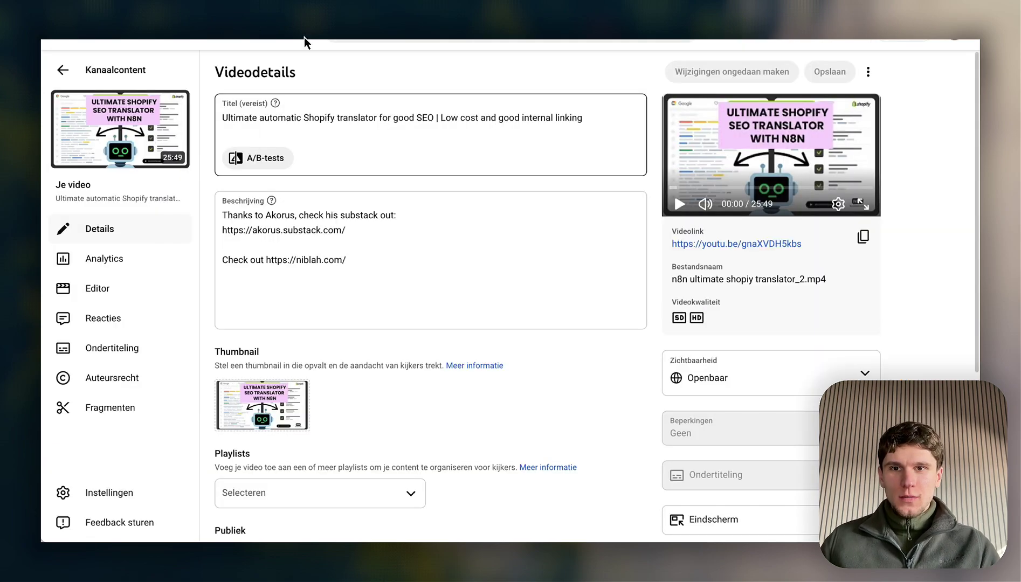
pyautogui.click(740, 246)
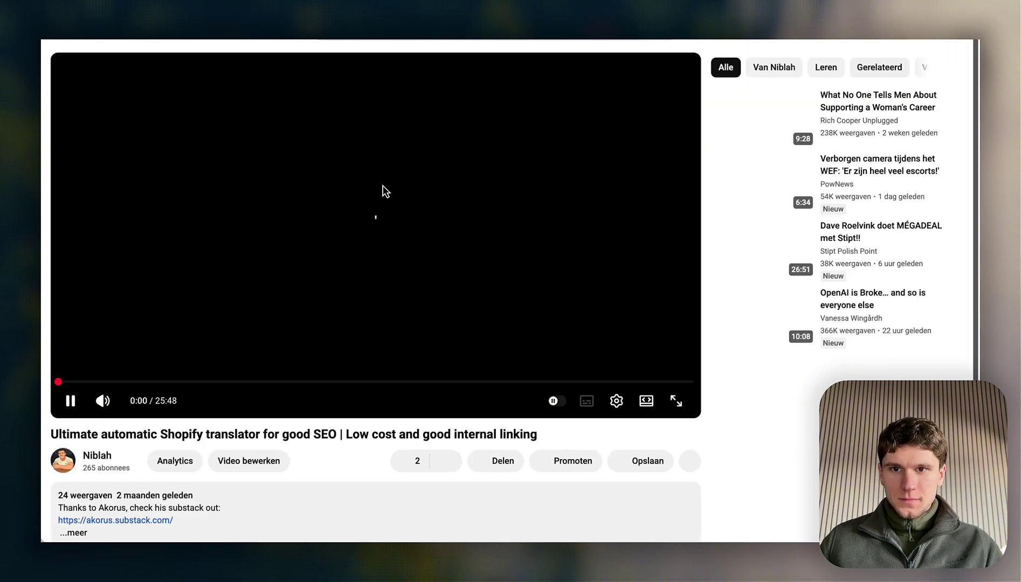
pyautogui.click(278, 274)
pyautogui.scroll(-1, 182, 529)
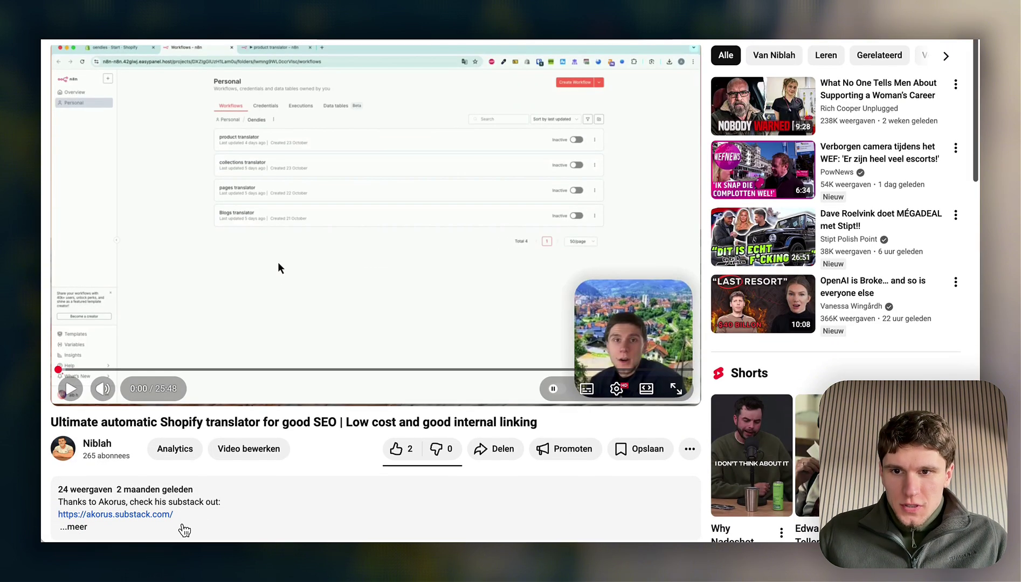
pyautogui.scroll(1, 290, 361)
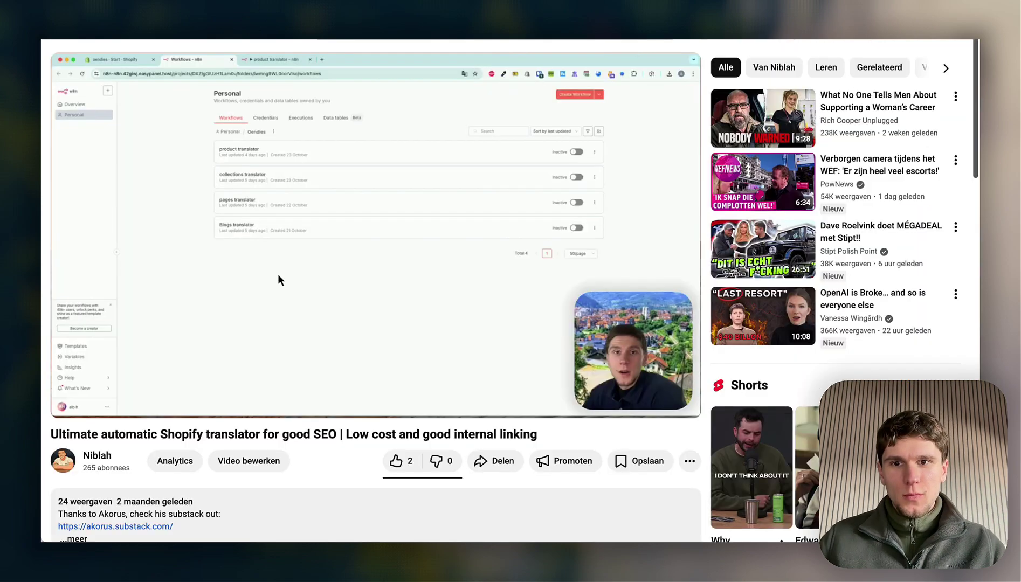
# - Go to YouTube Studio and open the Niblah channel page to view its list of videos
pyautogui.click(258, 2)
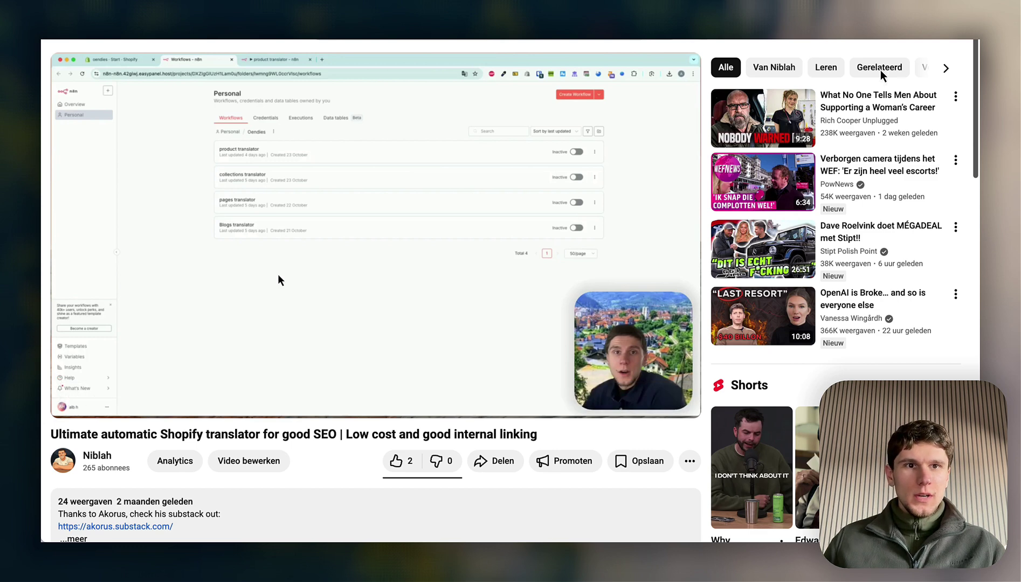
pyautogui.click(941, 43)
pyautogui.click(839, 210)
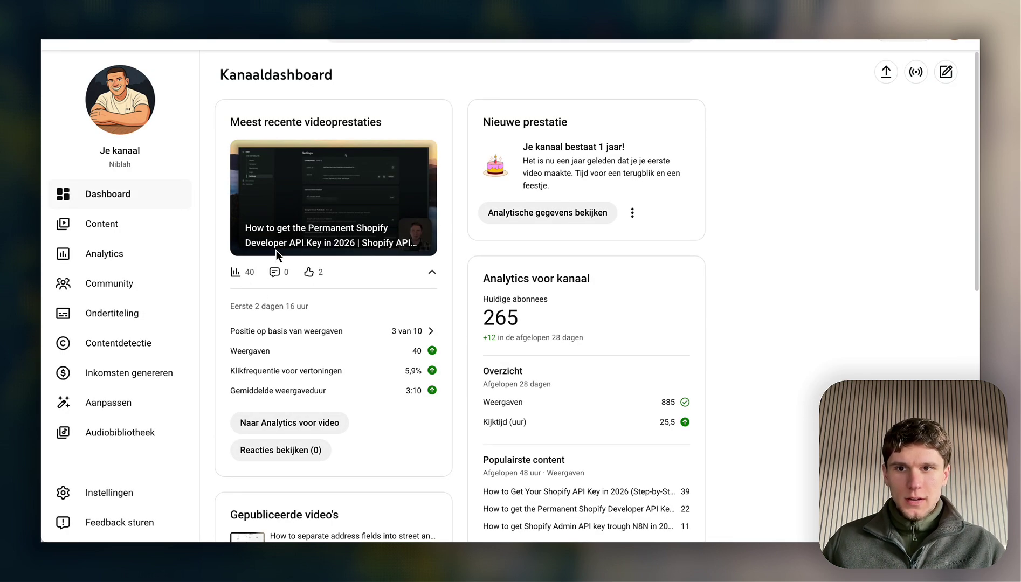
pyautogui.click(127, 114)
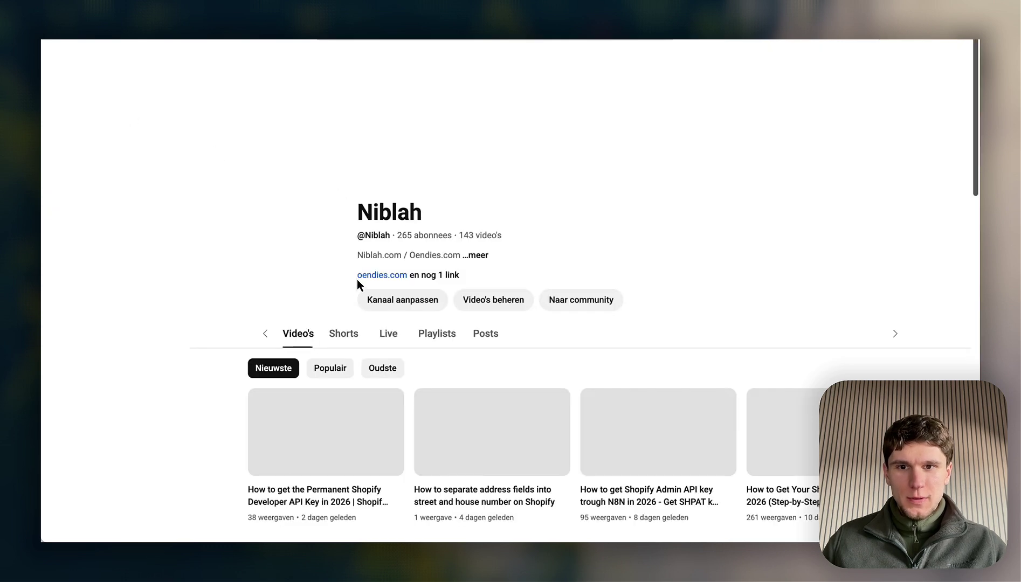
pyautogui.scroll(-1, 331, 369)
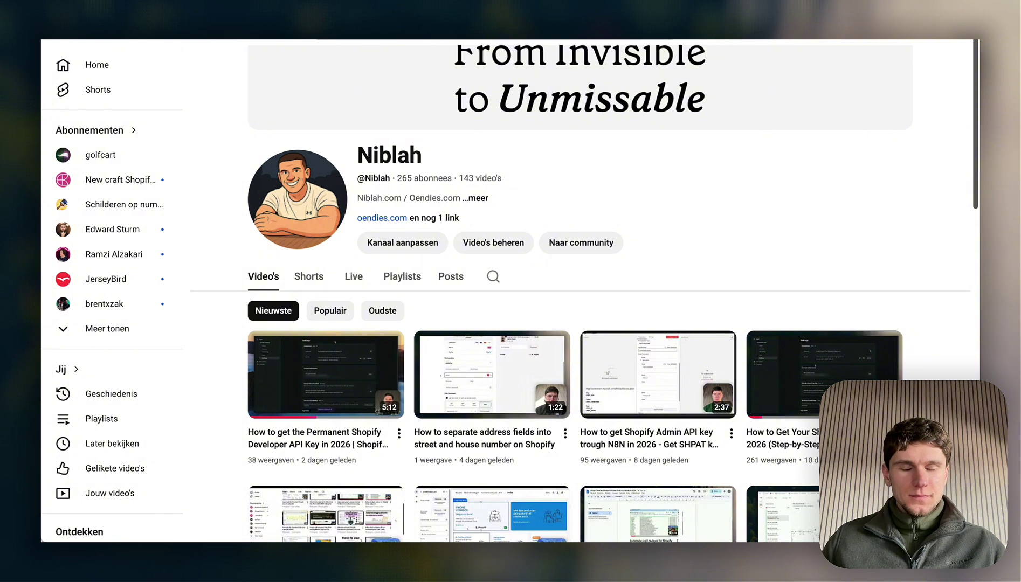
# - Switch back to the n8n workflow and check its execution trigger options and the Schedule Trigger node
pyautogui.click(528, 5)
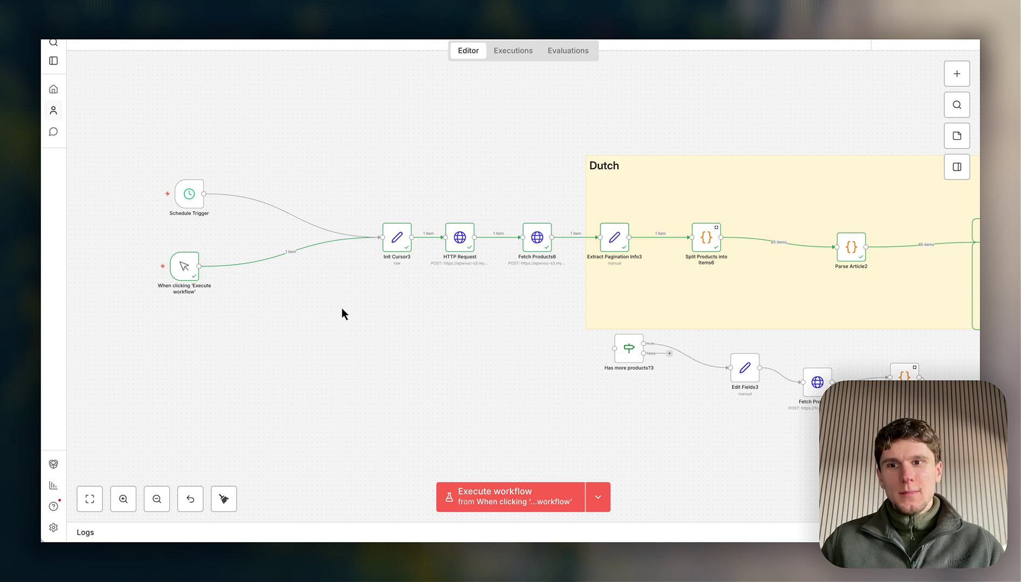
pyautogui.click(598, 497)
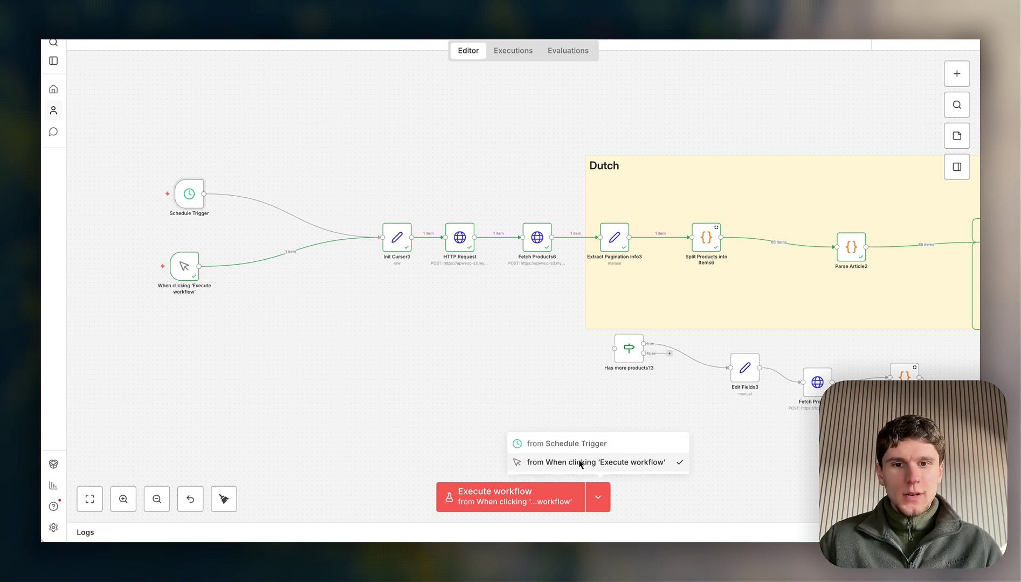
pyautogui.doubleClick(189, 194)
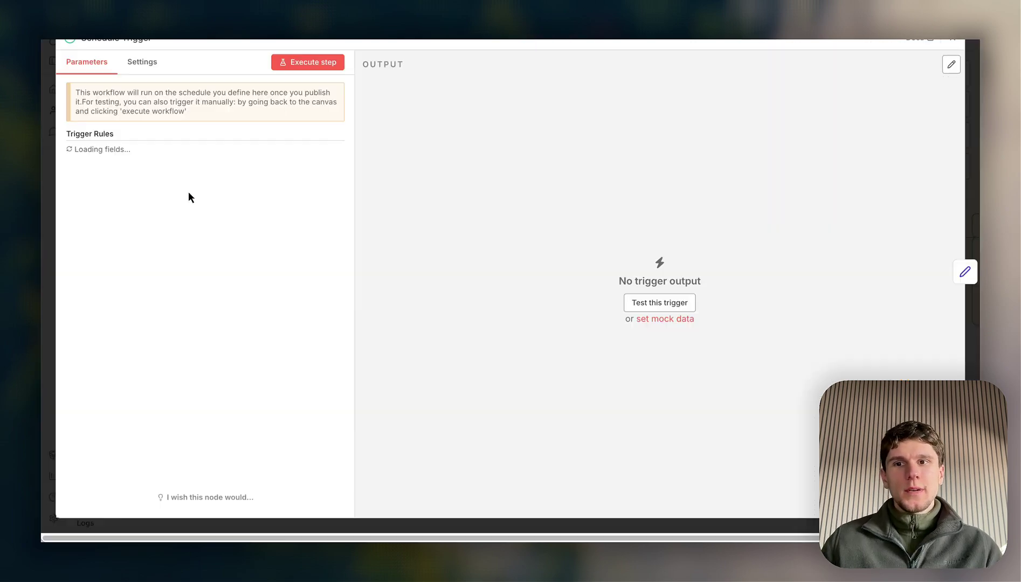
pyautogui.press('Escape')
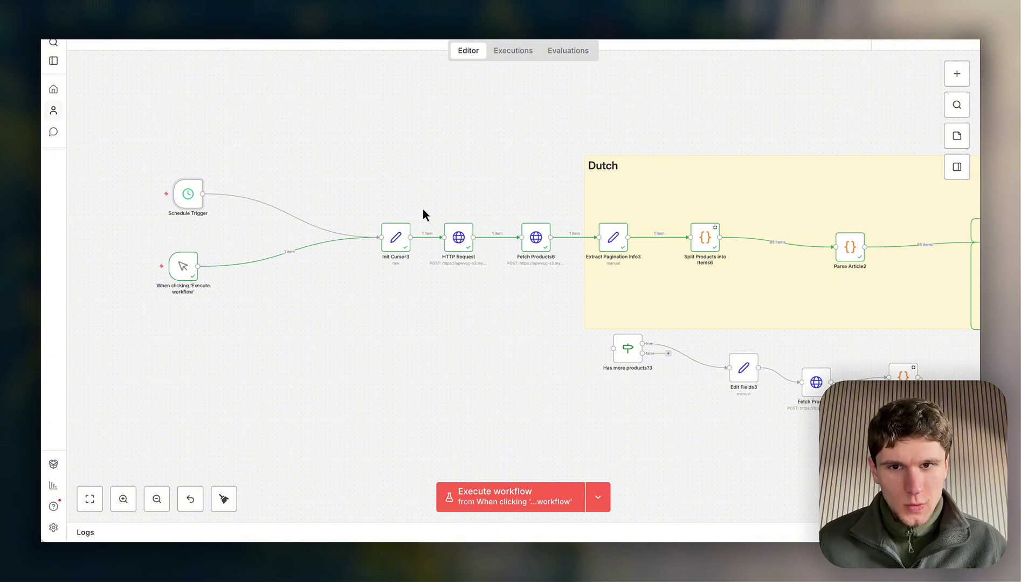
pyautogui.hscroll(5, 422, 209)
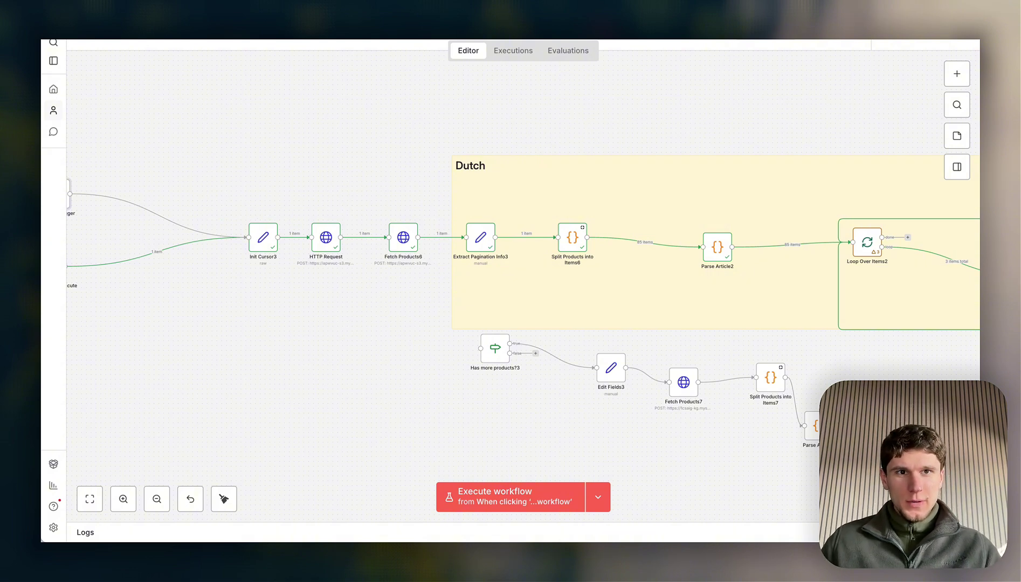
pyautogui.press('super+t')
pyautogui.write('nib')
pyautogui.press('Escape')
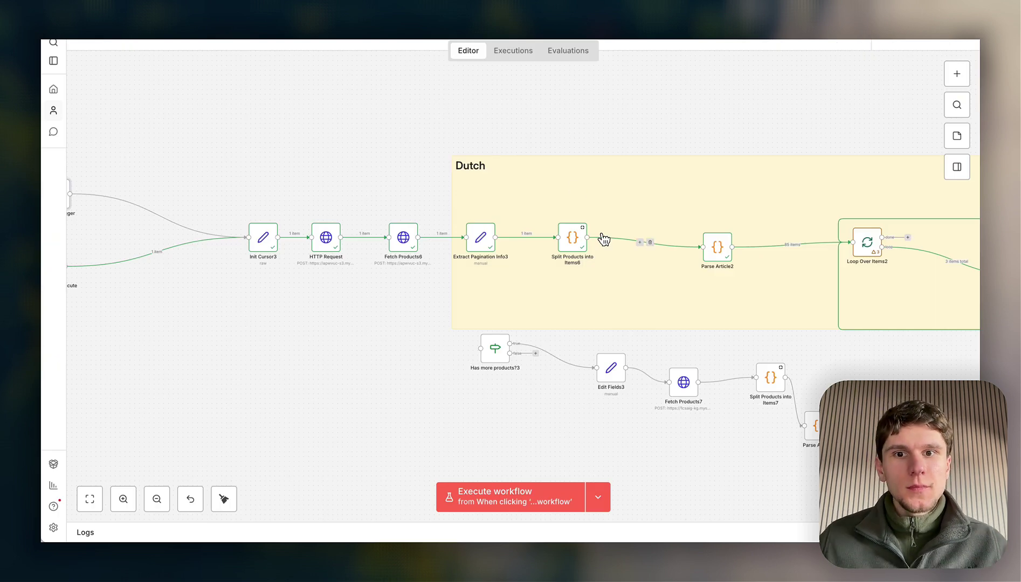
# - Examine the Dutch section's node chain from Fetch Products6 through Loop Over Items2 to the existing-translations requests
pyautogui.hscroll(1, 619, 229)
pyautogui.moveTo(391, 244)
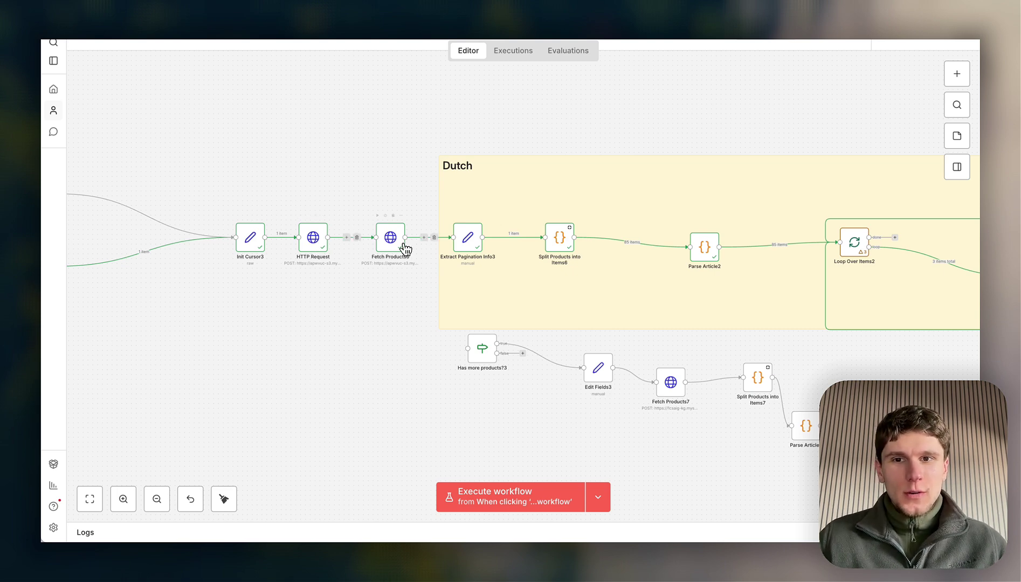
pyautogui.hscroll(3, 378, 243)
pyautogui.hscroll(5, 353, 249)
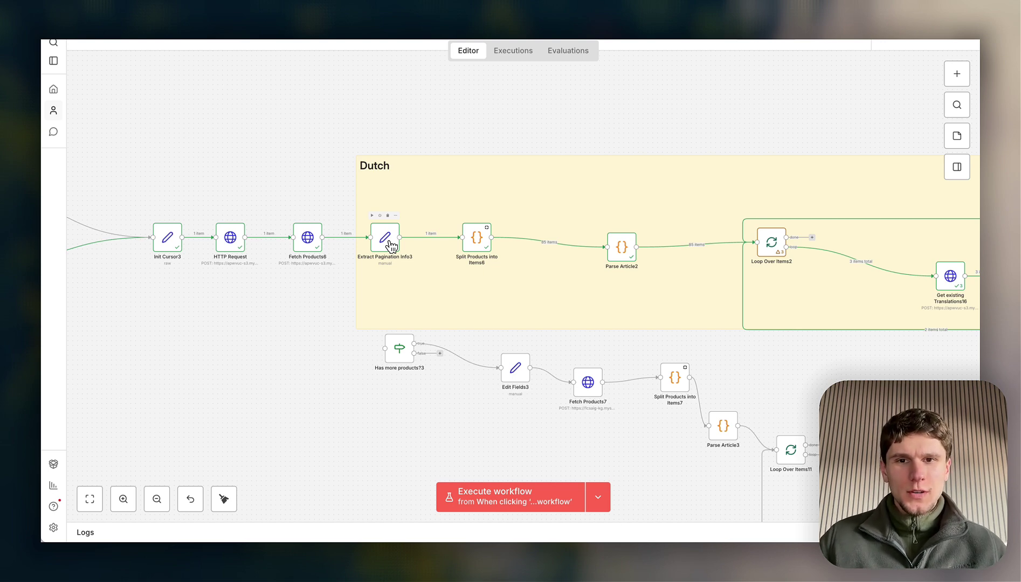
pyautogui.hscroll(5, 392, 246)
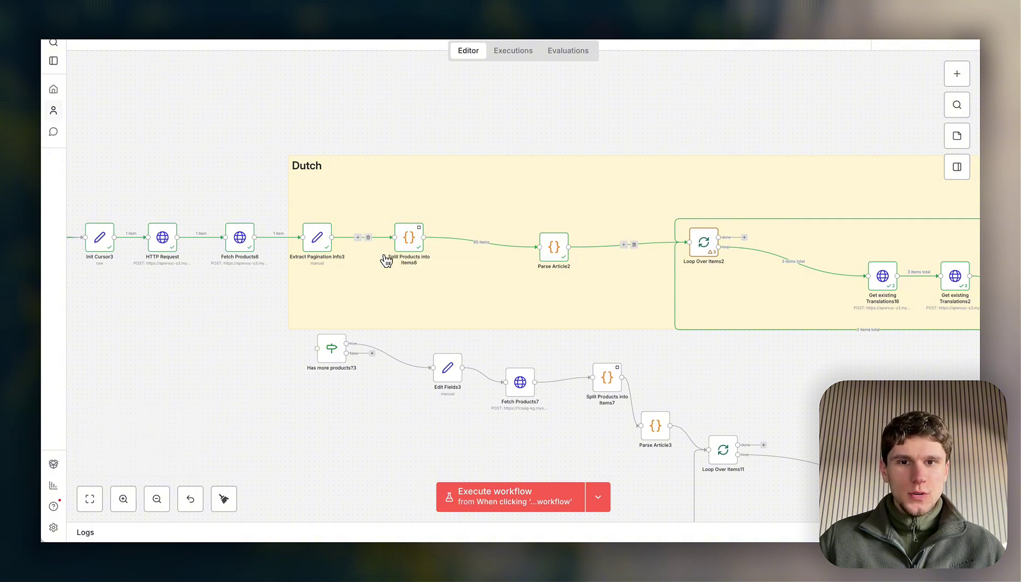
pyautogui.hscroll(12, 563, 299)
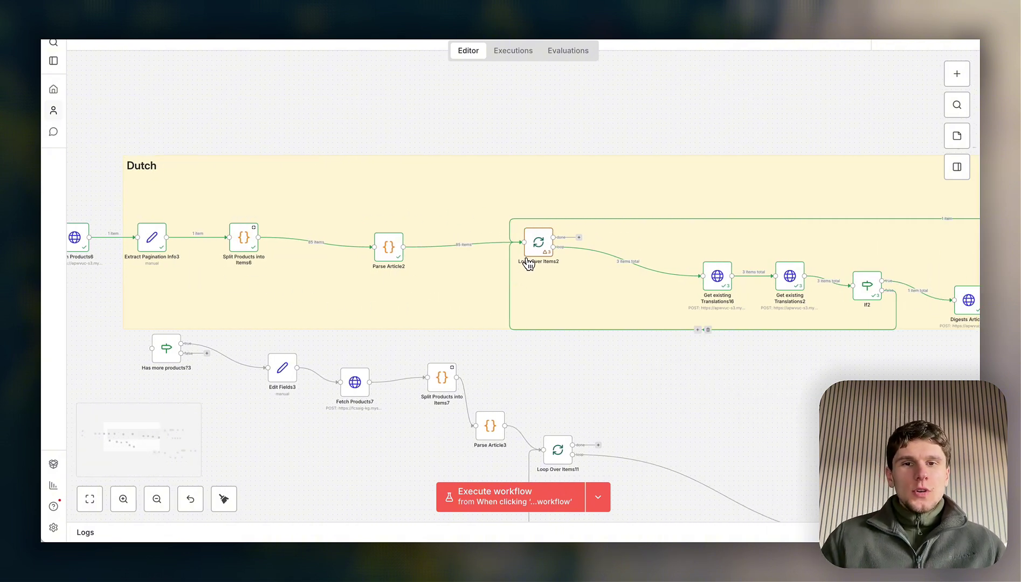
pyautogui.hscroll(8, 528, 262)
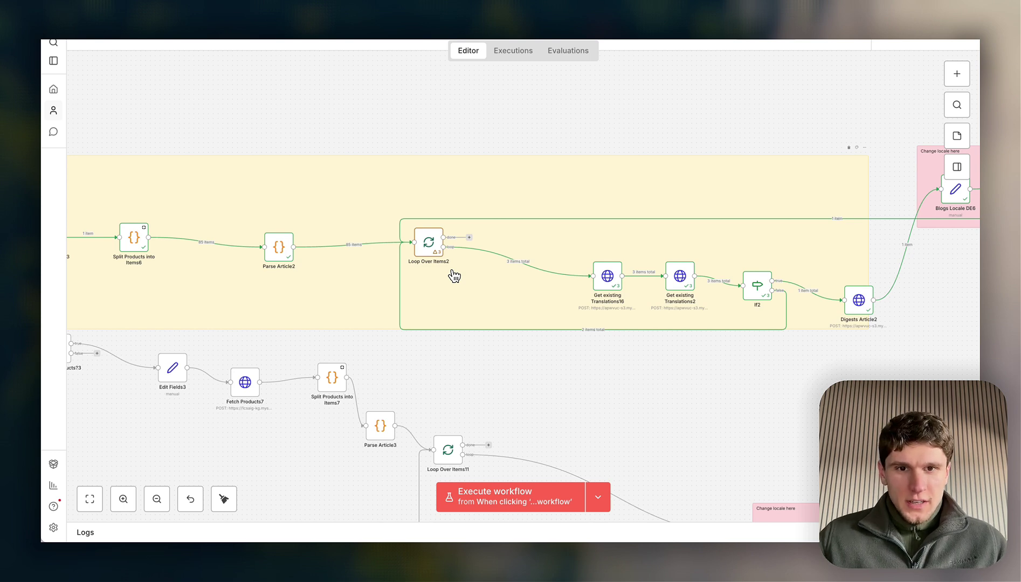
pyautogui.hscroll(5, 454, 276)
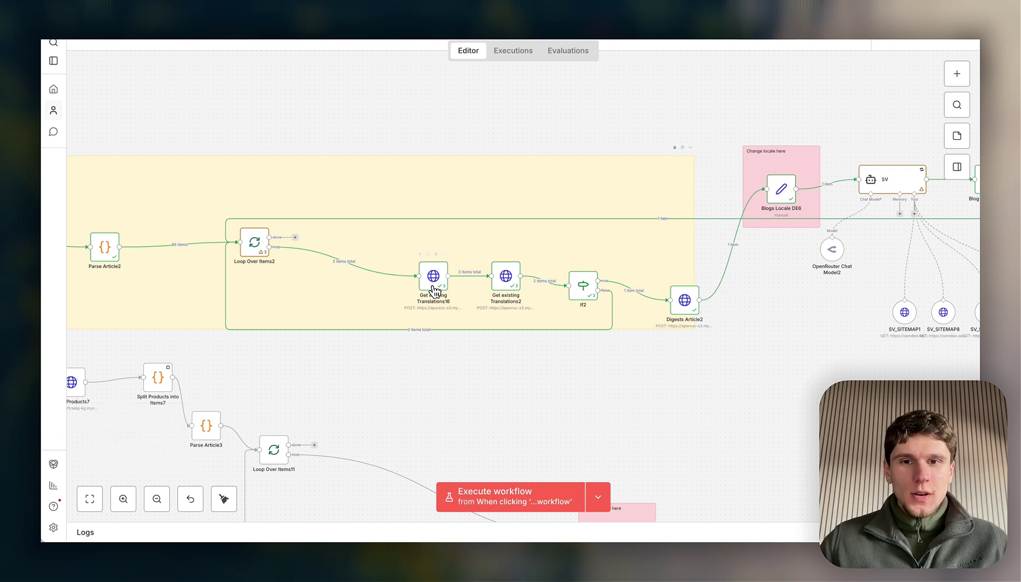
pyautogui.hscroll(1, 424, 279)
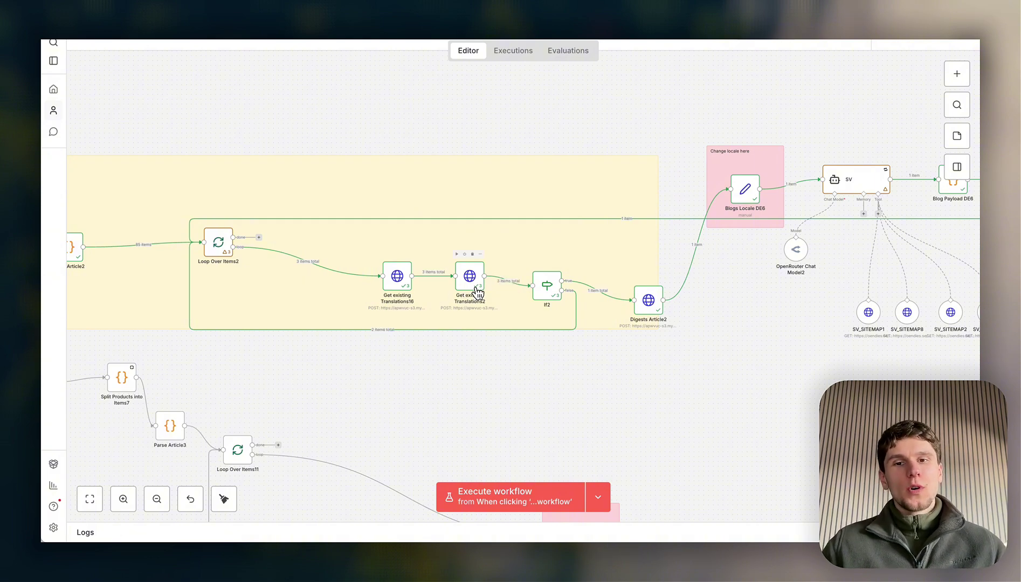
# - Inspect the Get existing Translations2 request with its output, and the condition of the If2 node
pyautogui.doubleClick(474, 287)
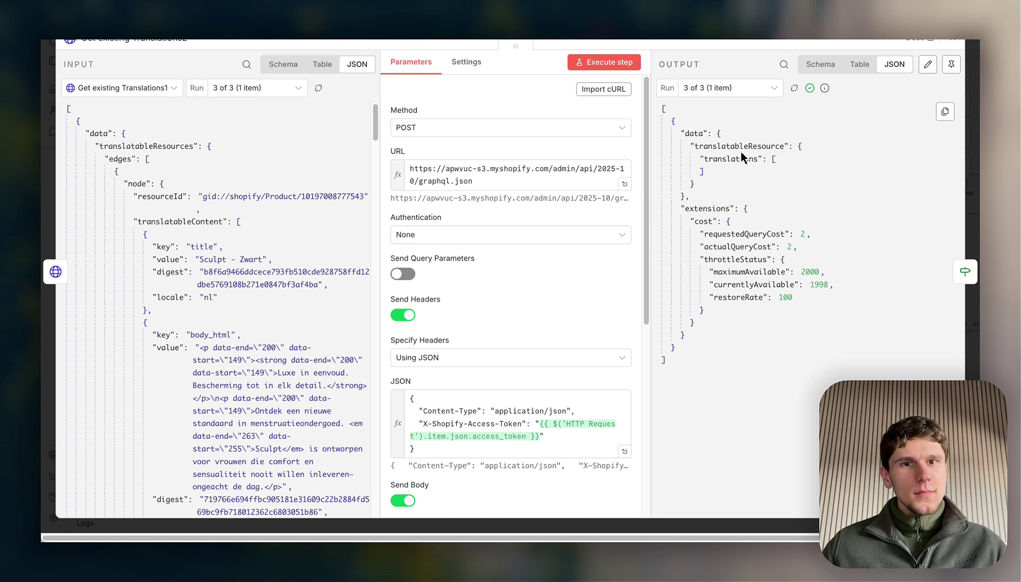
pyautogui.press('Escape')
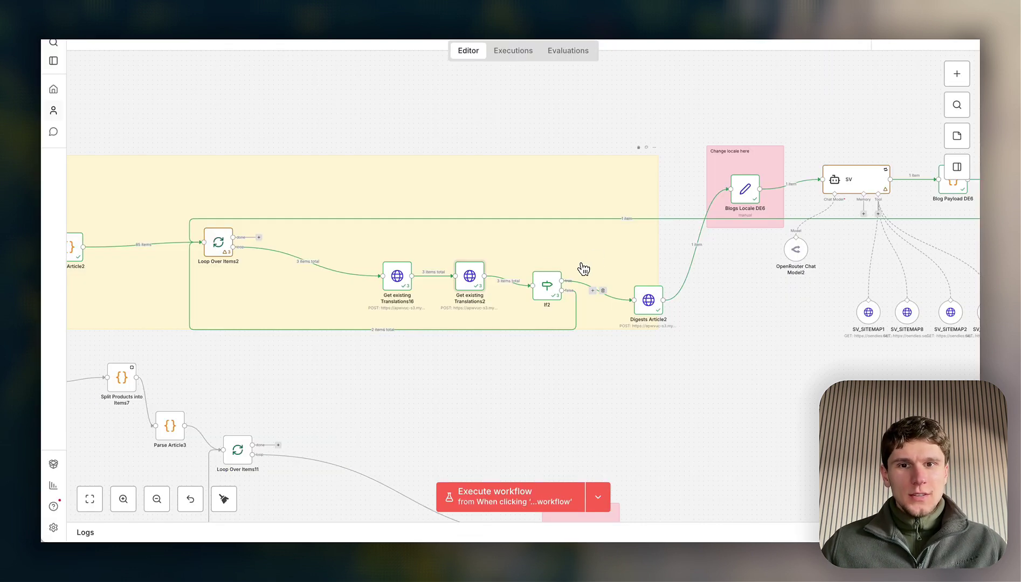
pyautogui.doubleClick(552, 288)
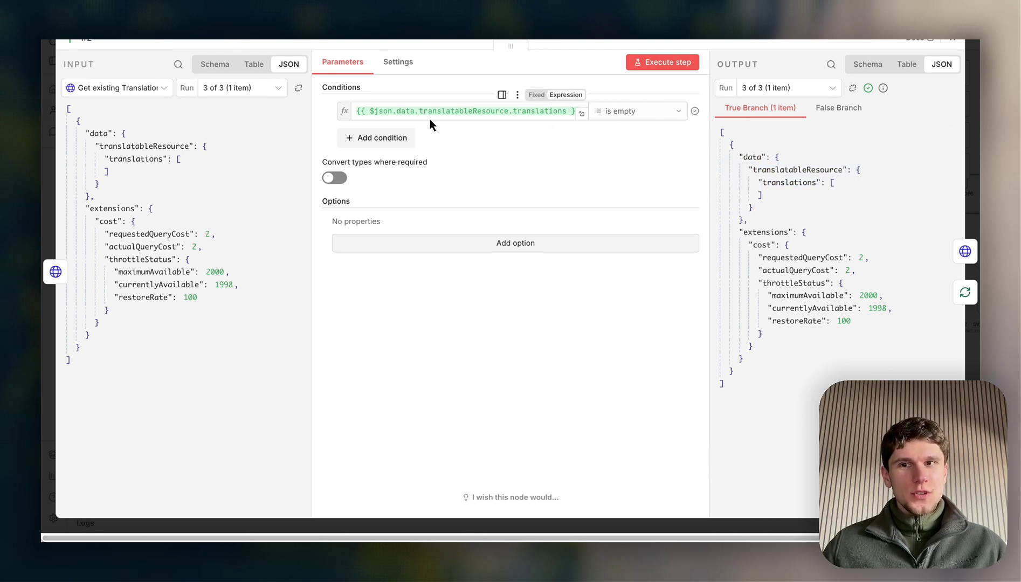
pyautogui.press('Escape')
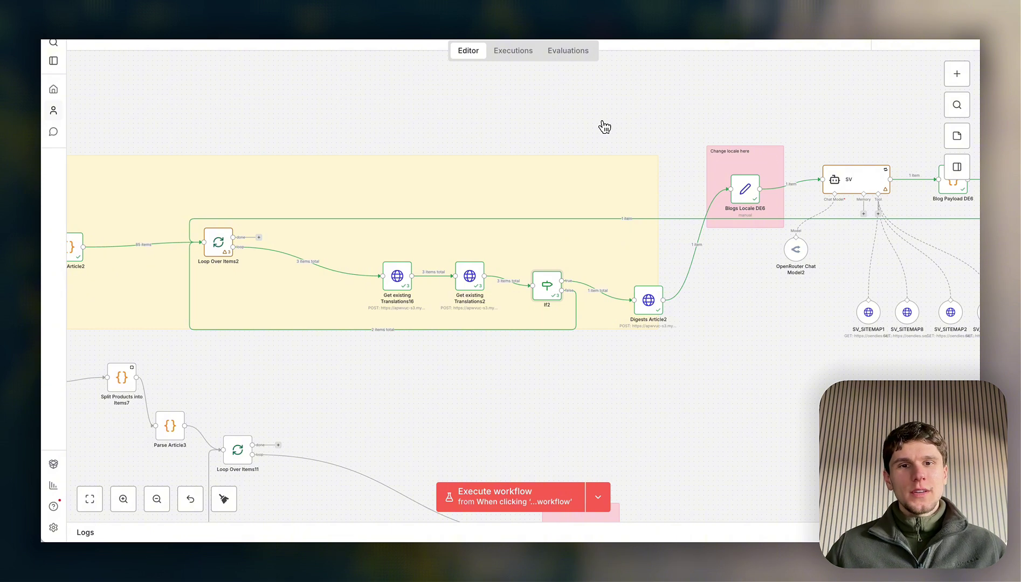
# - Move the OpenRouter Chat Model2 node slightly closer to the SV agent's sitemap tools and point out those tools with a selection box
pyautogui.hscroll(5, 604, 127)
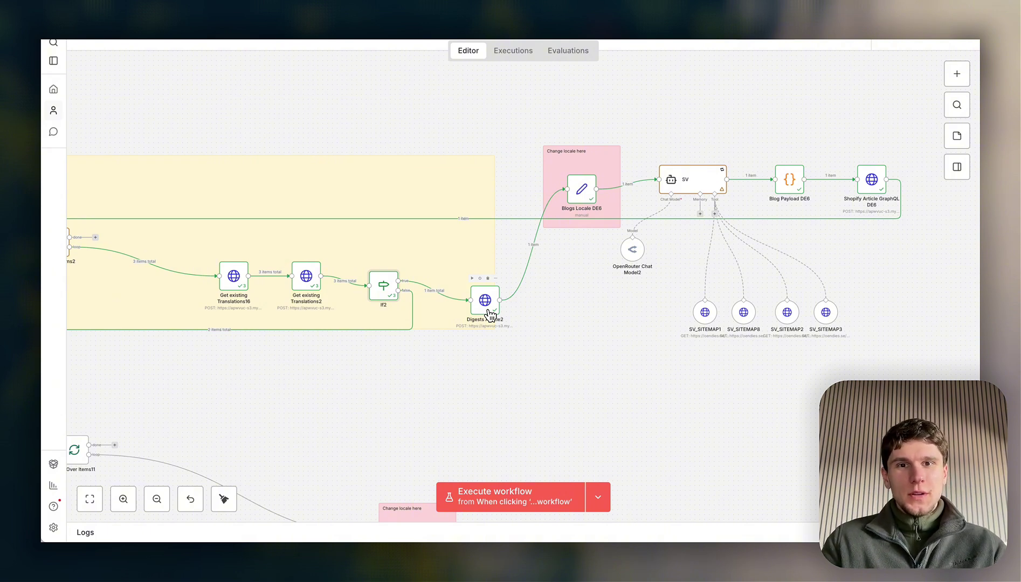
pyautogui.hscroll(5, 486, 307)
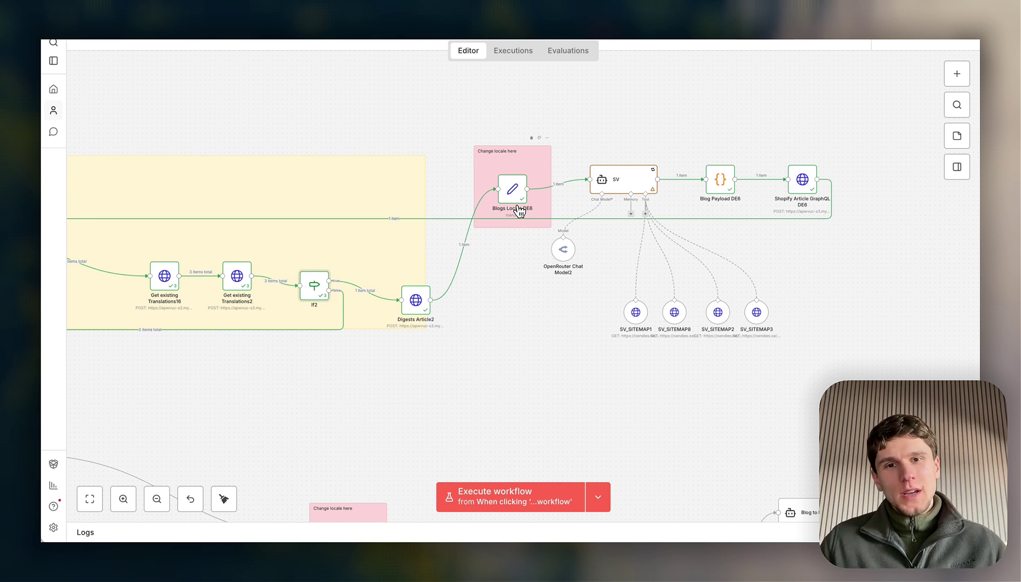
pyautogui.hscroll(3, 519, 210)
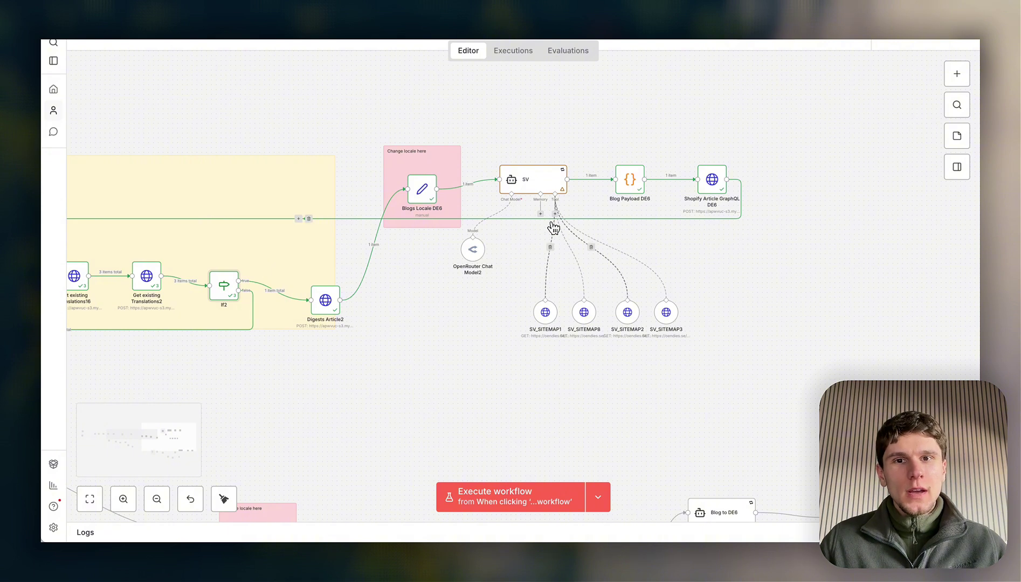
pyautogui.moveTo(473, 251); pyautogui.dragTo(493, 253)
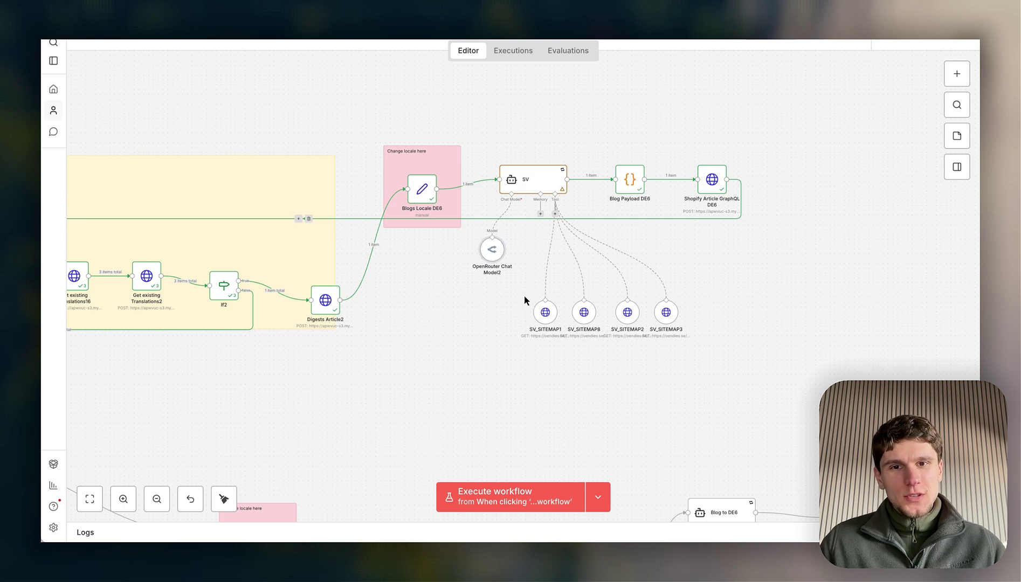
pyautogui.moveTo(514, 287); pyautogui.dragTo(701, 351)
pyautogui.click(728, 356)
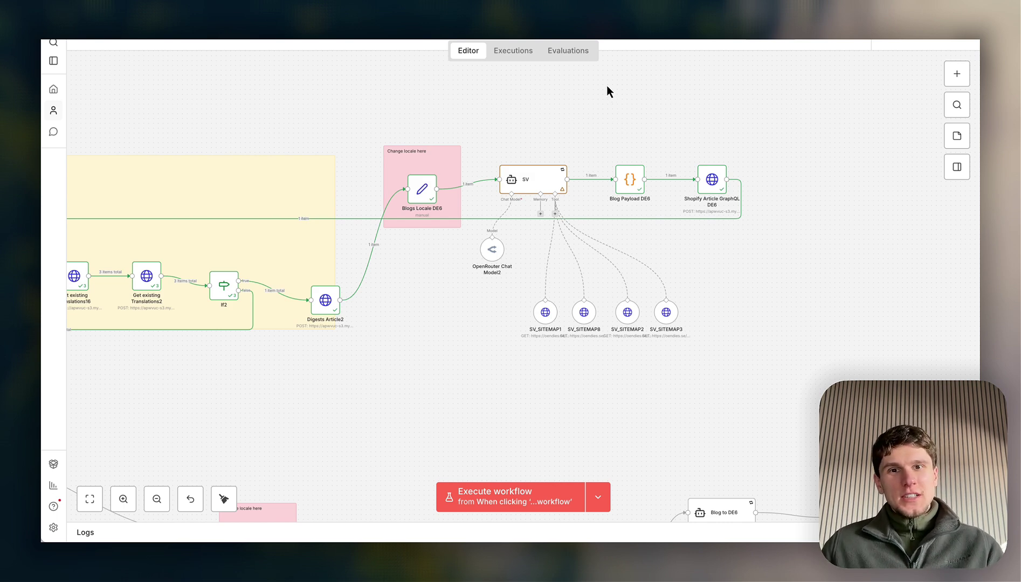
pyautogui.hscroll(1, 736, 201)
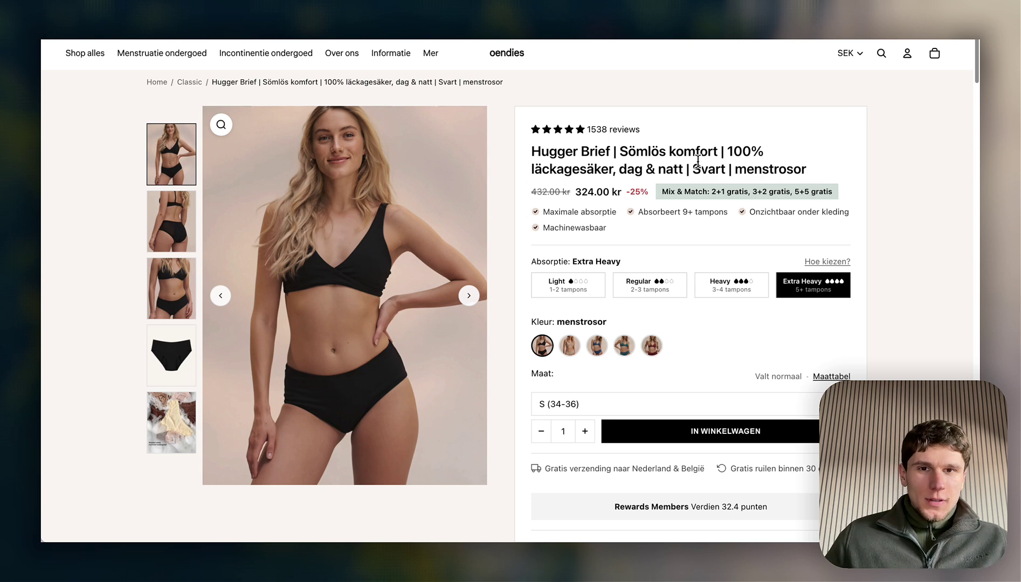
# - On the oendies Hugger Brief page, highlight the Swedish product title and switch the store country to Nederländerna
pyautogui.moveTo(532, 151); pyautogui.dragTo(806, 171)
pyautogui.click(839, 169)
pyautogui.click(855, 54)
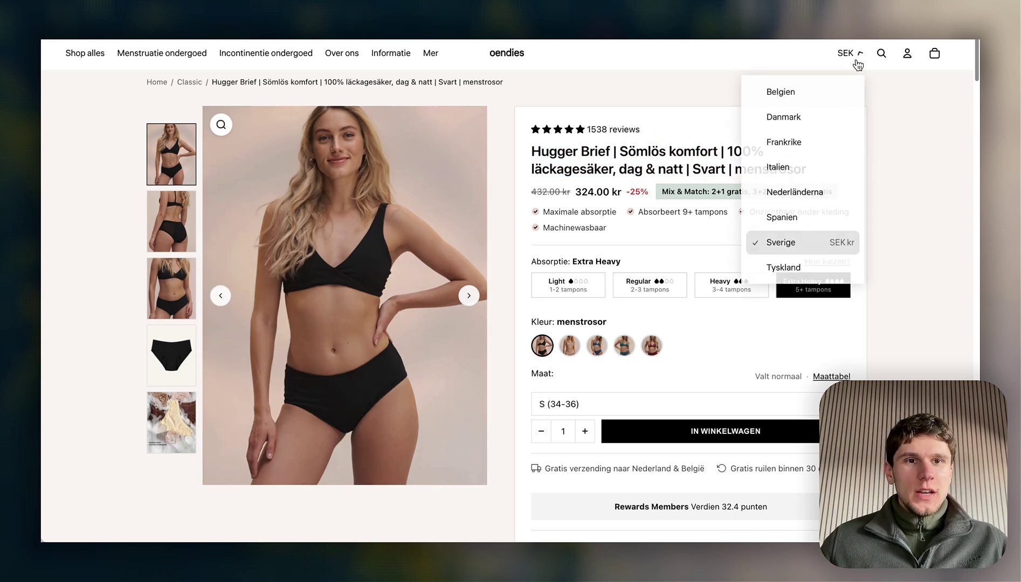
pyautogui.click(803, 190)
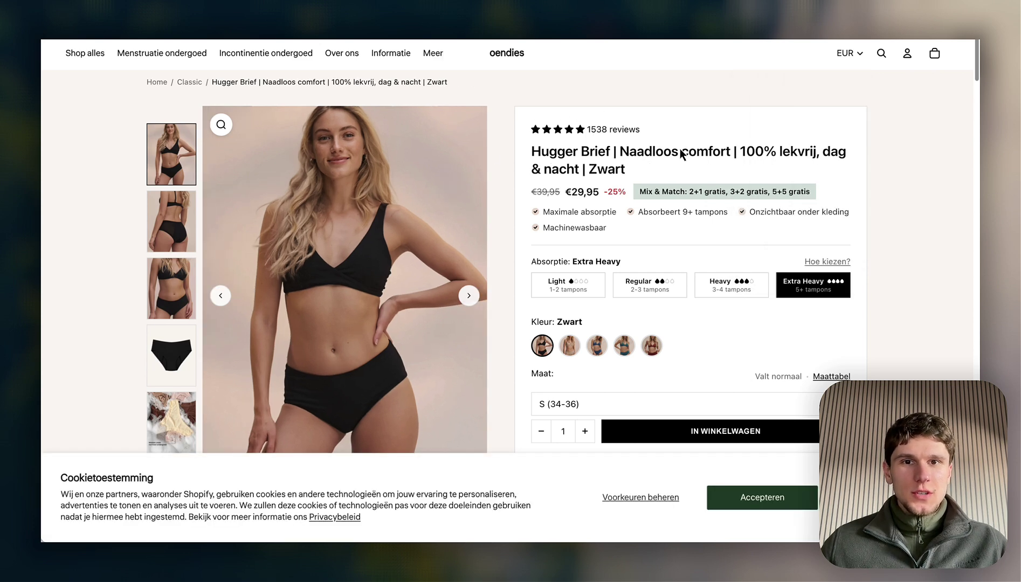
# - Switch the store country to Zweden and look over the translated Hugger Brief product page
pyautogui.click(850, 53)
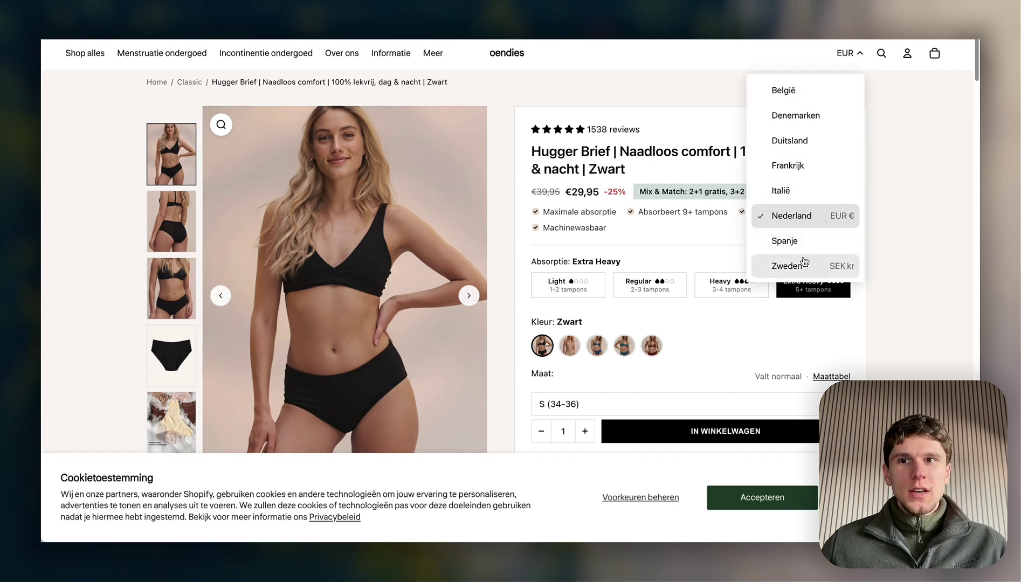
pyautogui.click(804, 262)
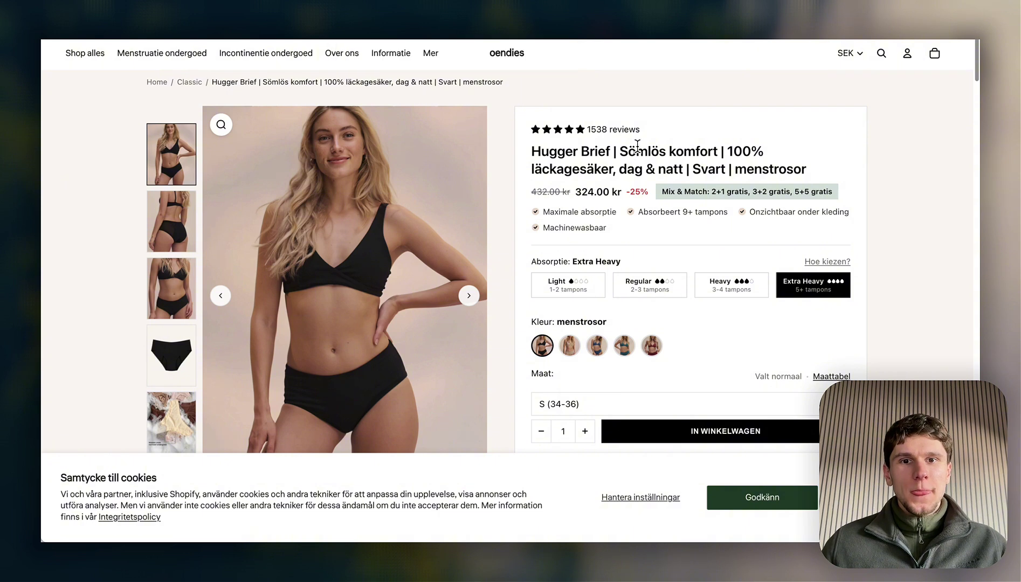
pyautogui.scroll(-3, 637, 146)
pyautogui.scroll(2, 637, 143)
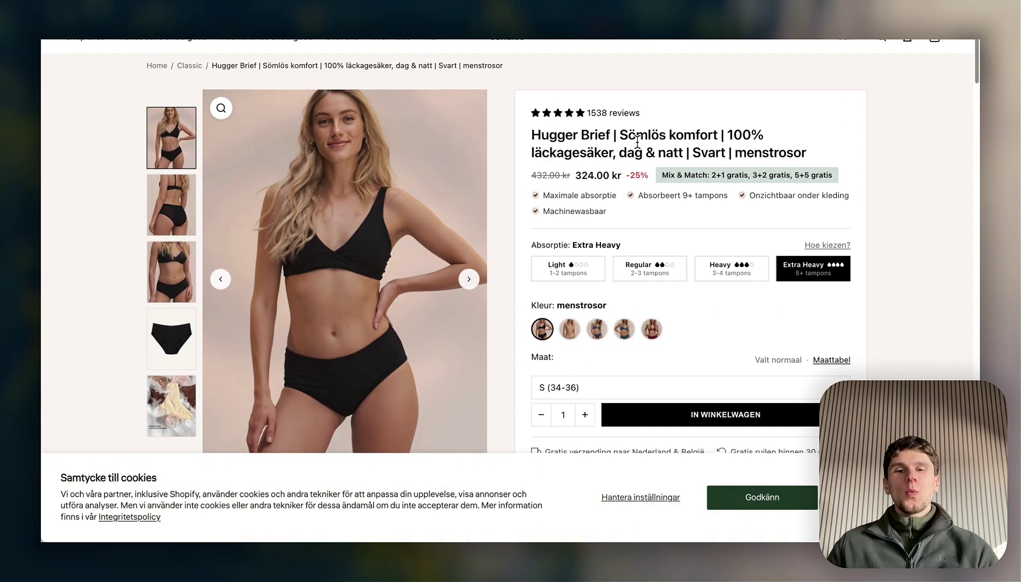